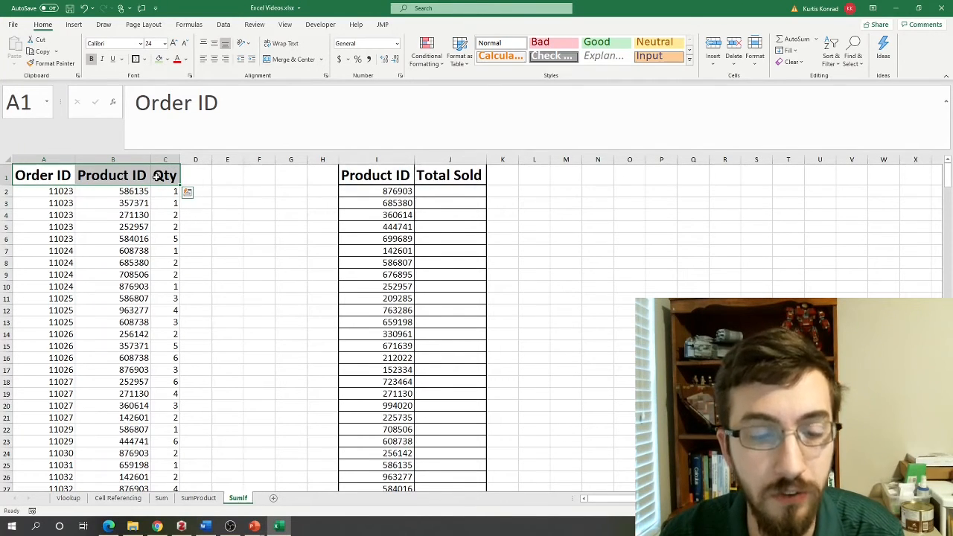
Step: Examine the Order ID, Product ID and Qty columns down to the last order row, plus the first ID in the product summary
left_click(55, 175)
left_click(129, 175)
left_click(168, 175)
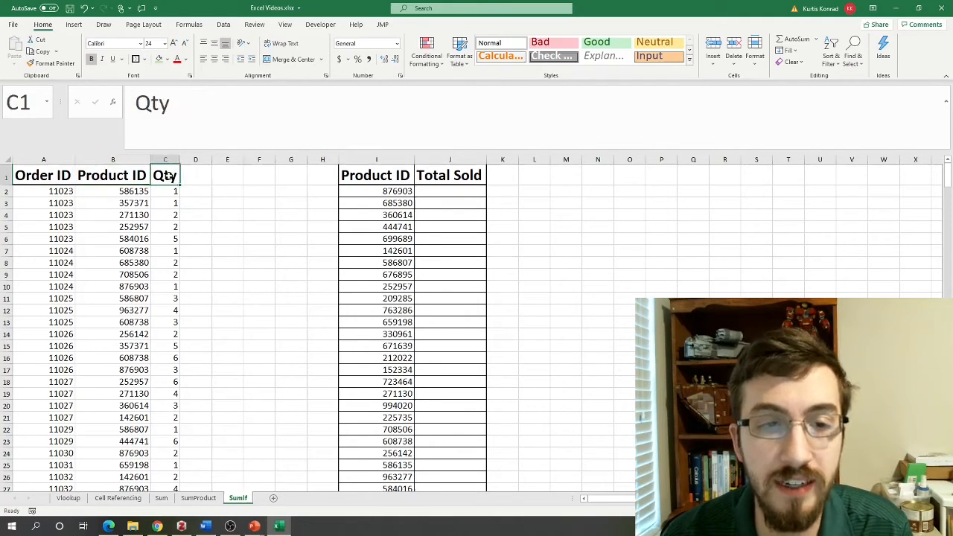
scroll(47, 220, "down", 12)
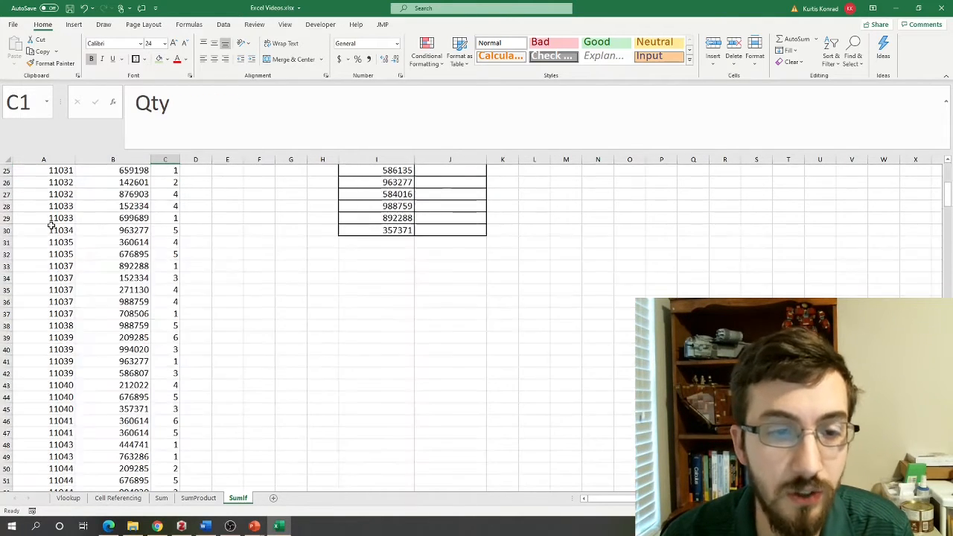
scroll(66, 274, "down", 9)
scroll(89, 293, "up", 12)
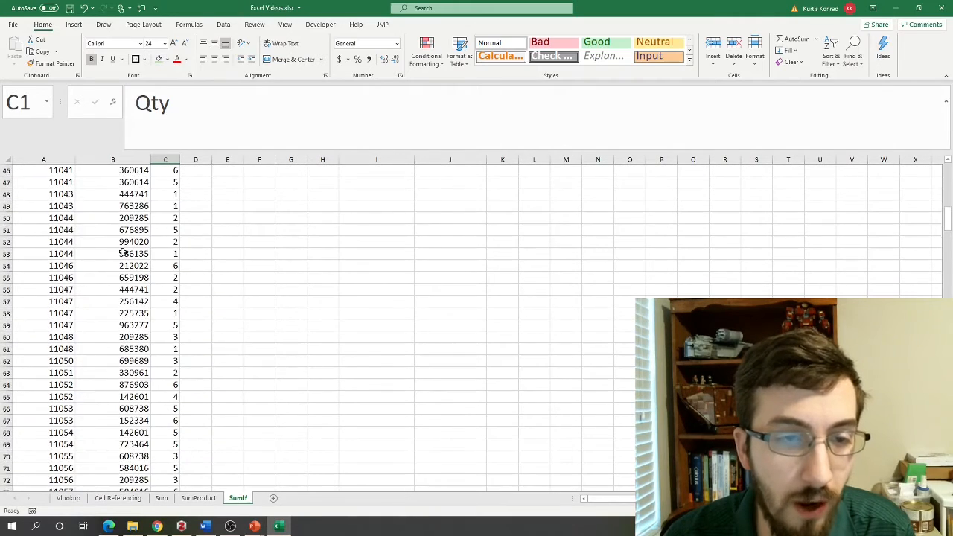
left_click(122, 254)
key("ctrl+Down")
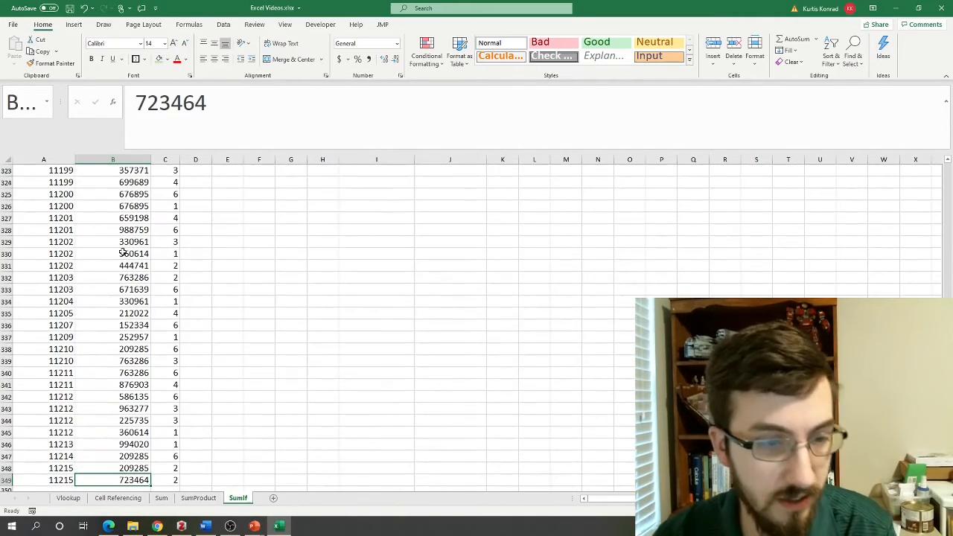
key("ctrl+Up")
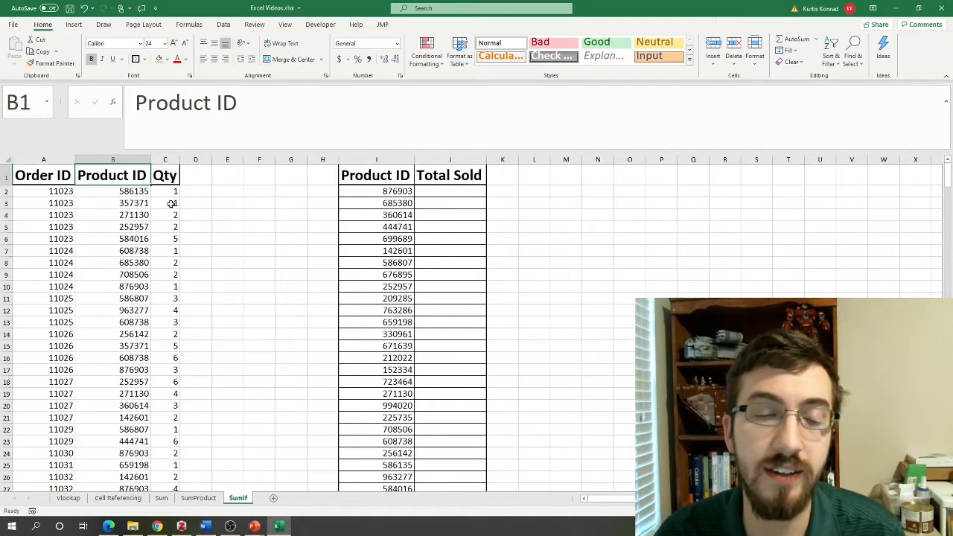
left_click(378, 191)
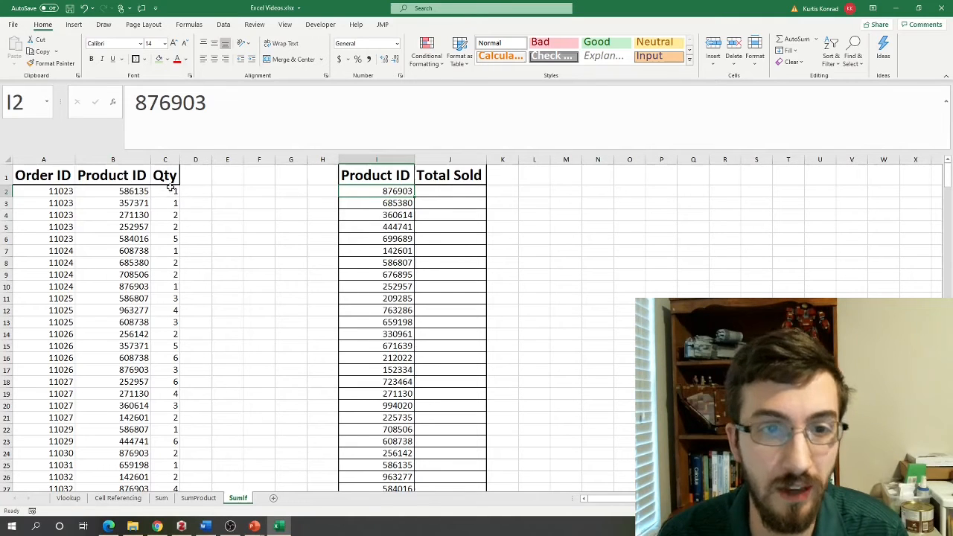
left_click_drag(169, 191, 169, 293)
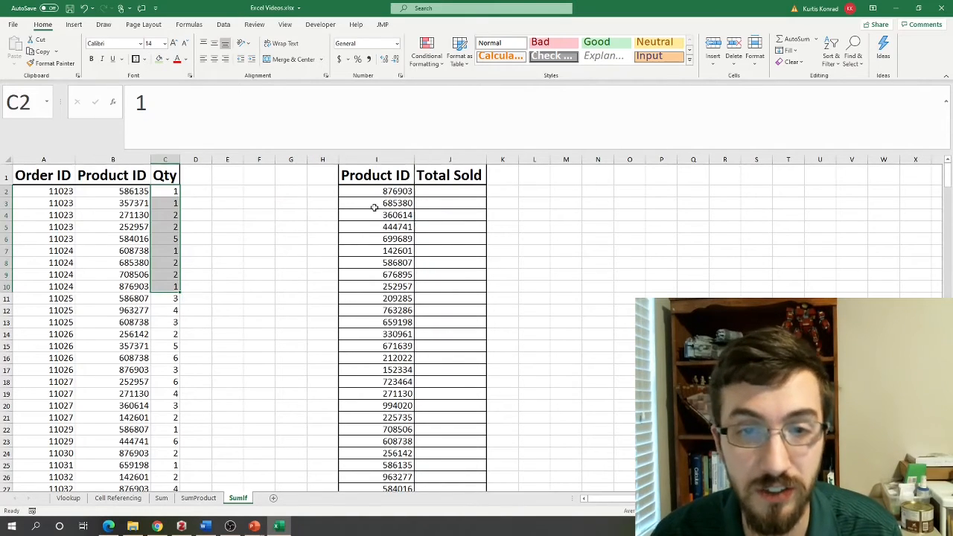
Step: Enter =SUMIF(B:B,I2,C:C) in J2 to total the quantity sold for the first product ID
left_click(431, 191)
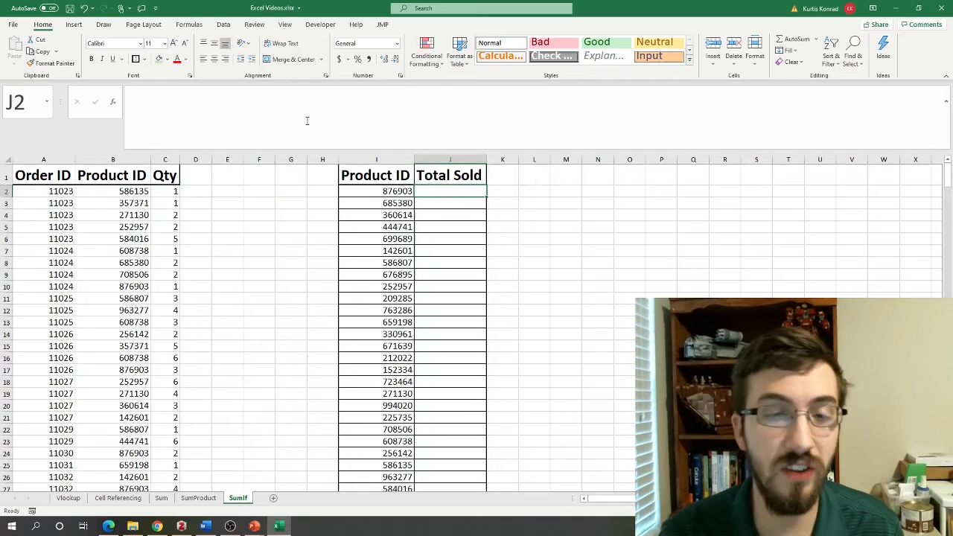
type("=")
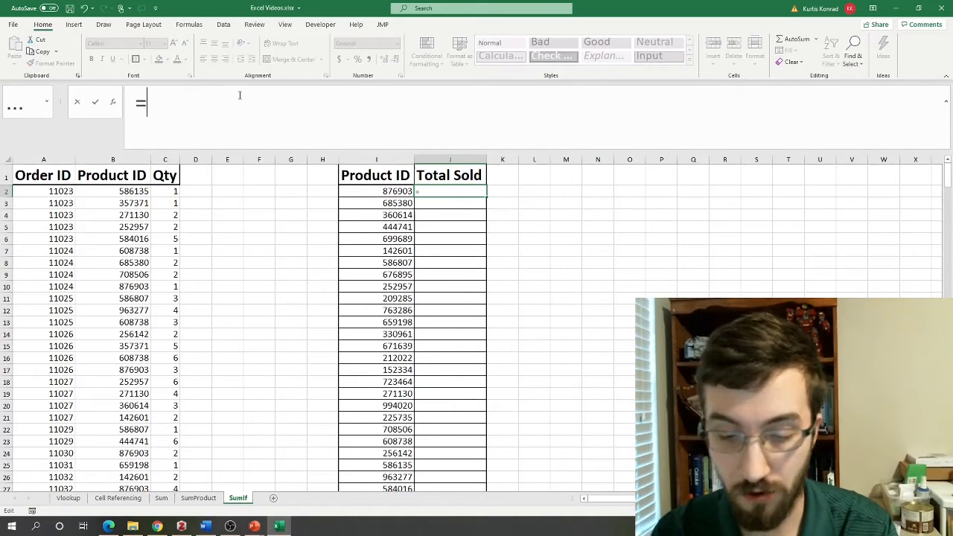
type("sumif(")
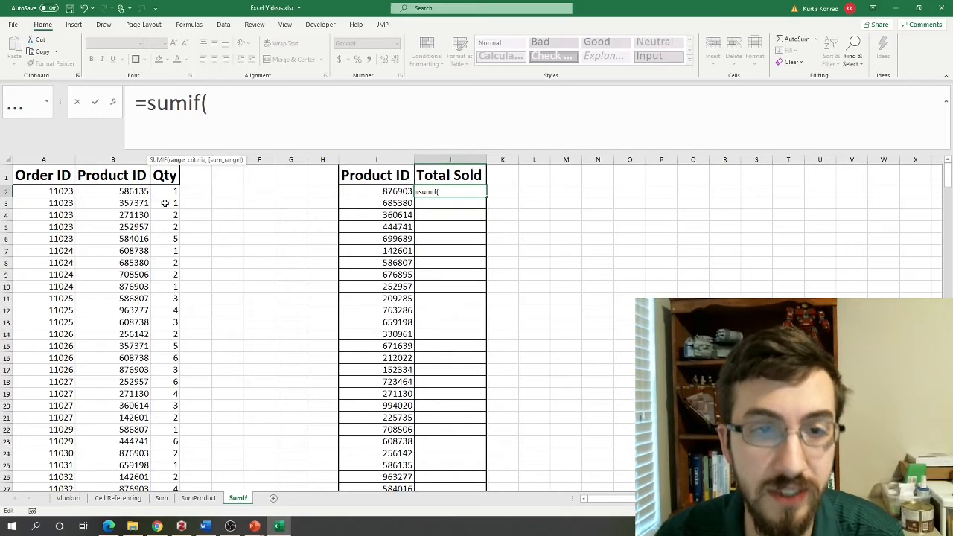
left_click(118, 158)
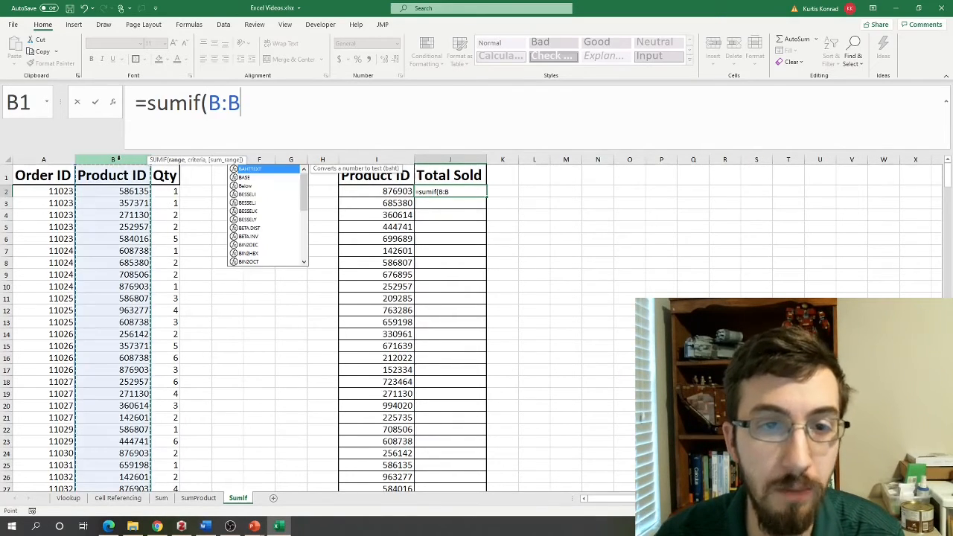
type(",")
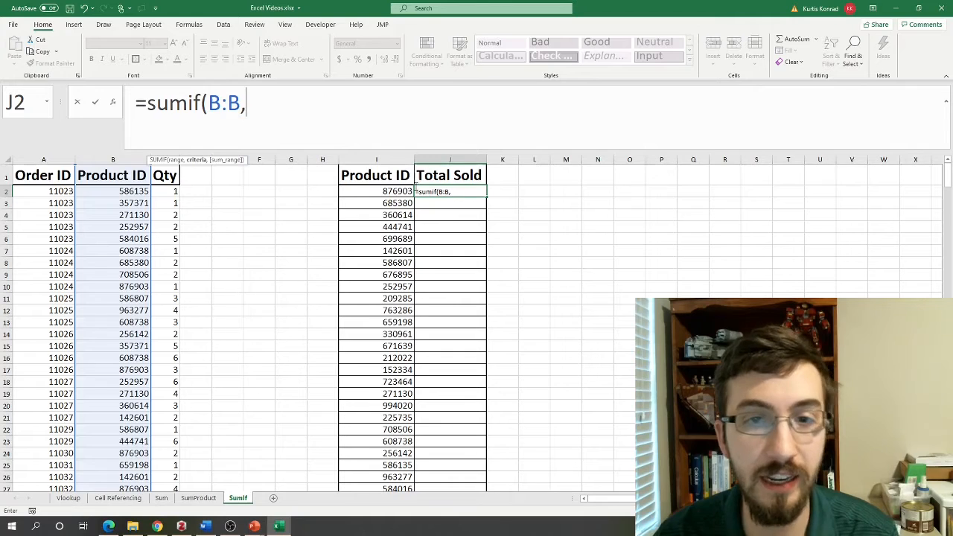
left_click(392, 191)
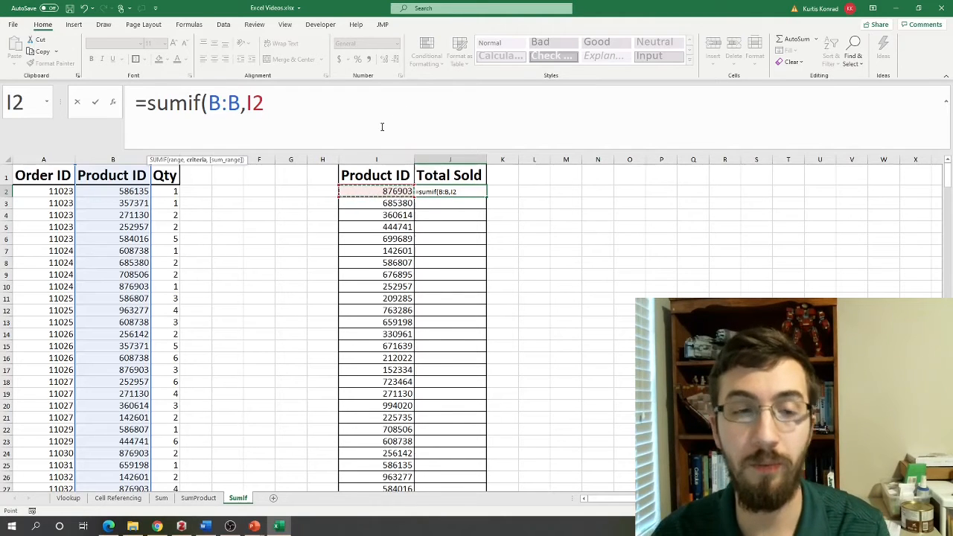
type(",")
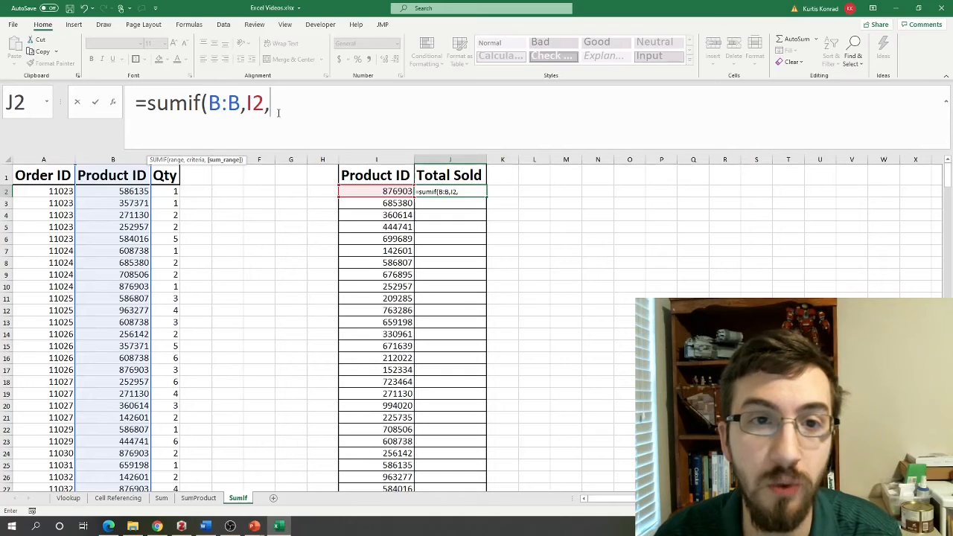
left_click(164, 156)
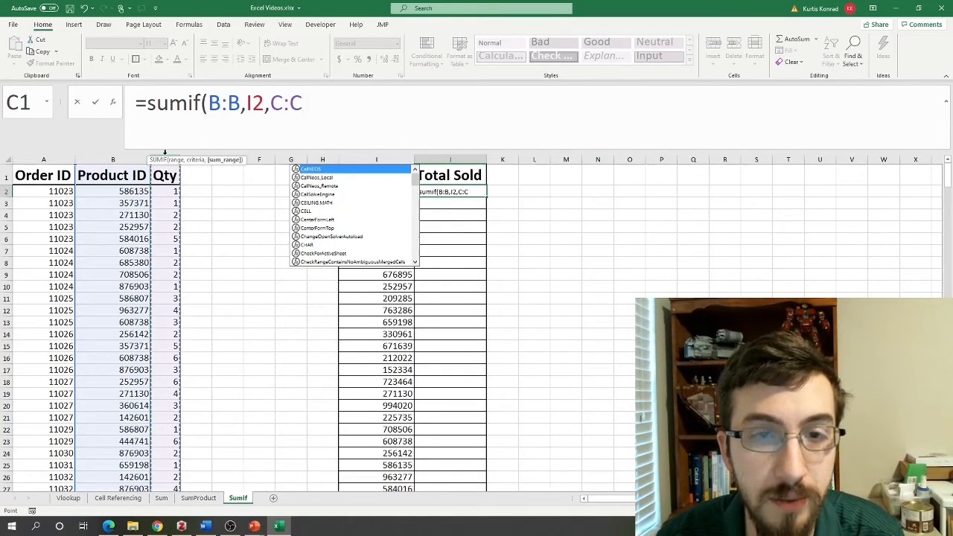
type(")")
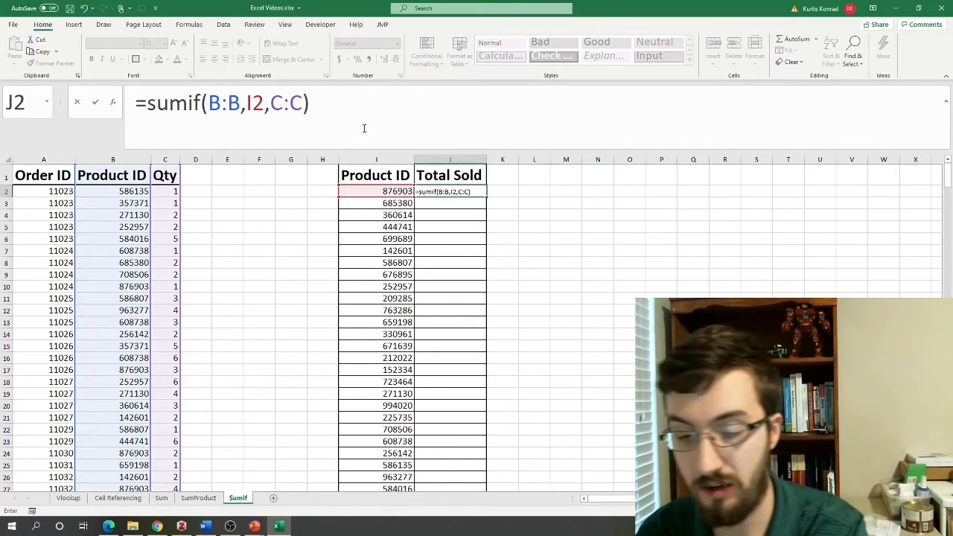
key("Return")
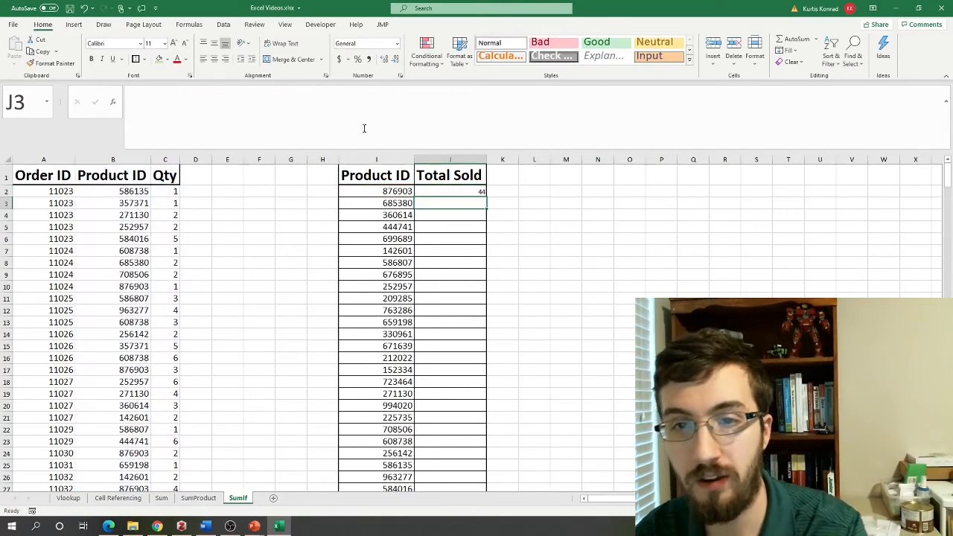
Step: Fill the J2 SUMIF formula down the Total Sold column through J30 and inspect the copied formula in J5
left_click(394, 191)
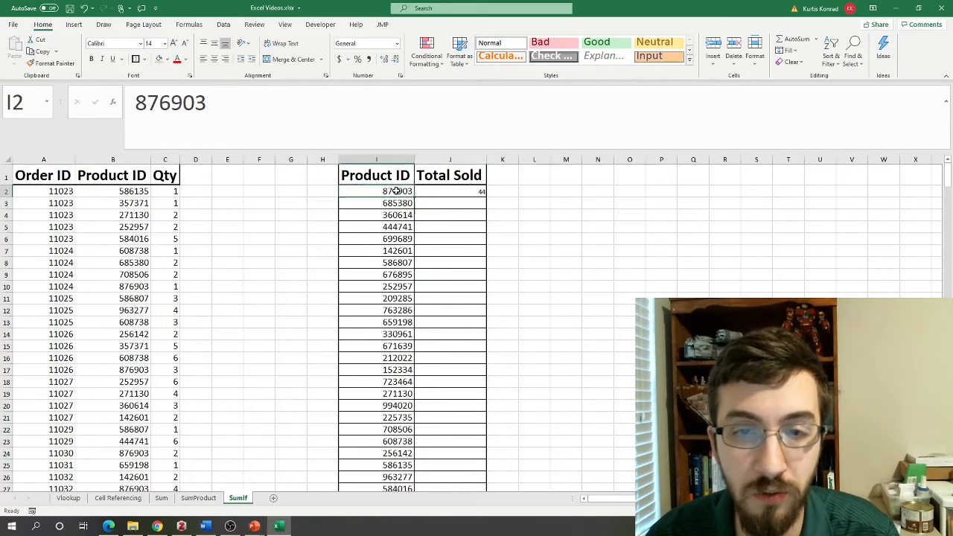
left_click(474, 191)
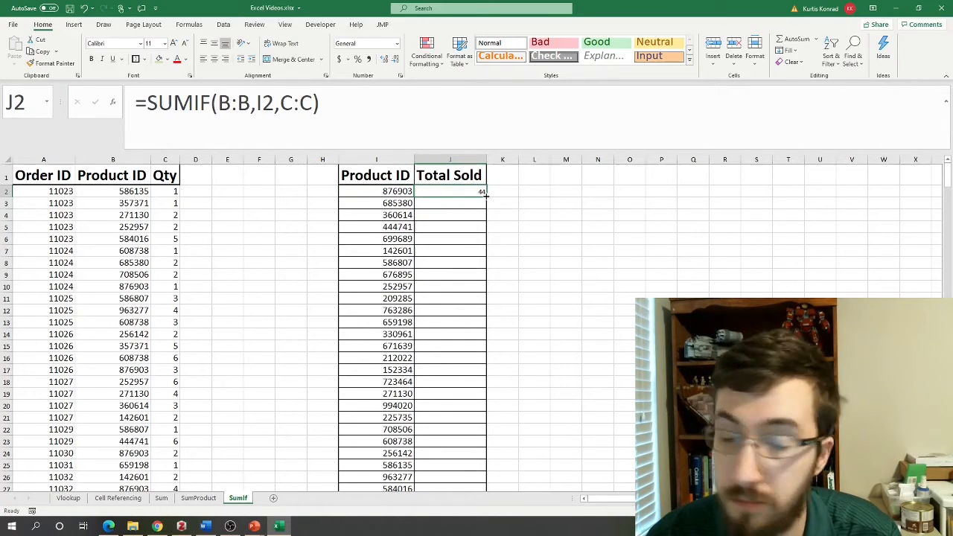
left_click_drag(485, 193, 483, 475)
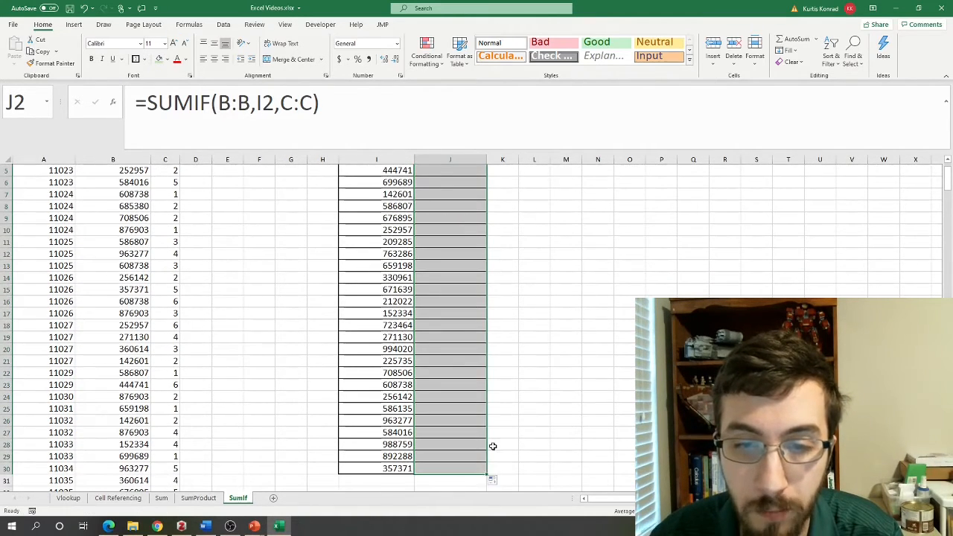
scroll(423, 269, "up", 2)
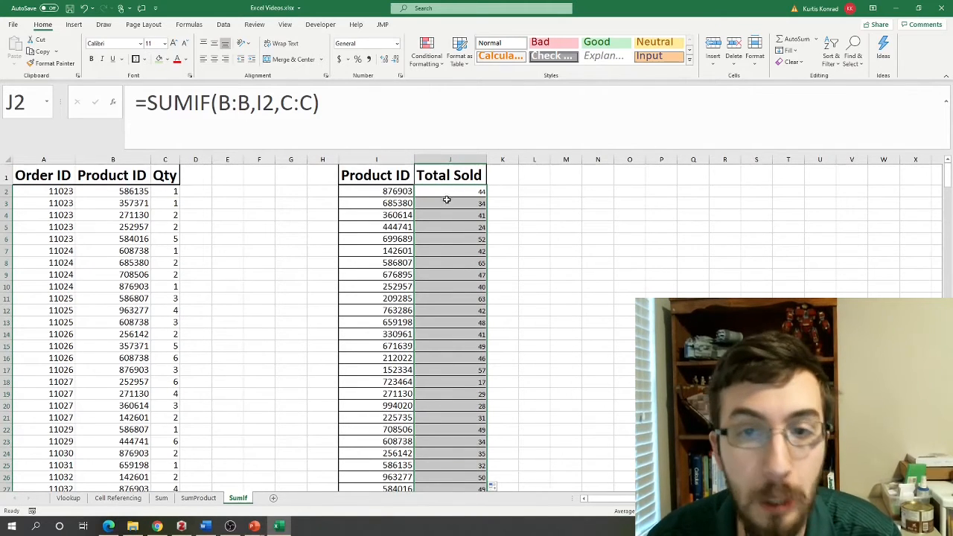
left_click(399, 227)
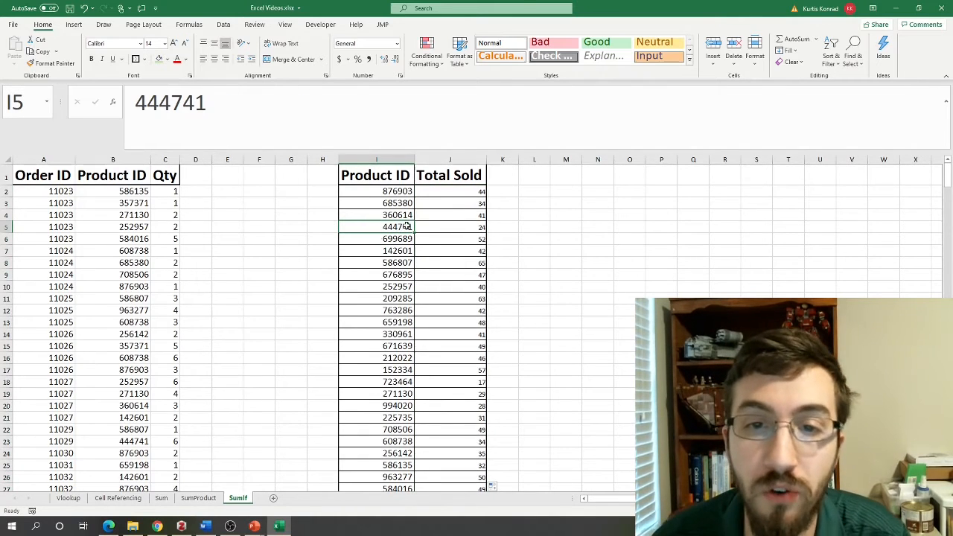
left_click(450, 227)
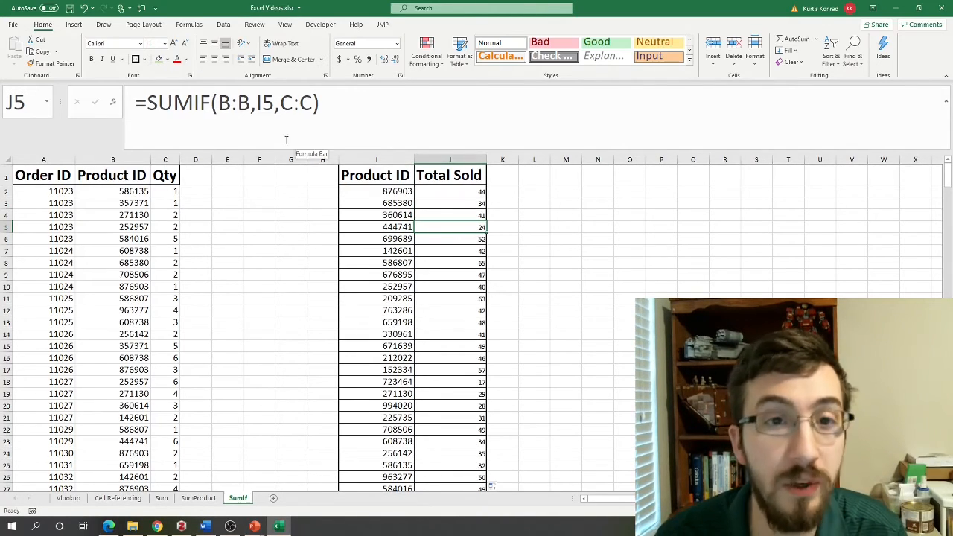
Step: Enter =SUM(C:C) in F1 to total the Qty column of the order list
left_click(263, 178)
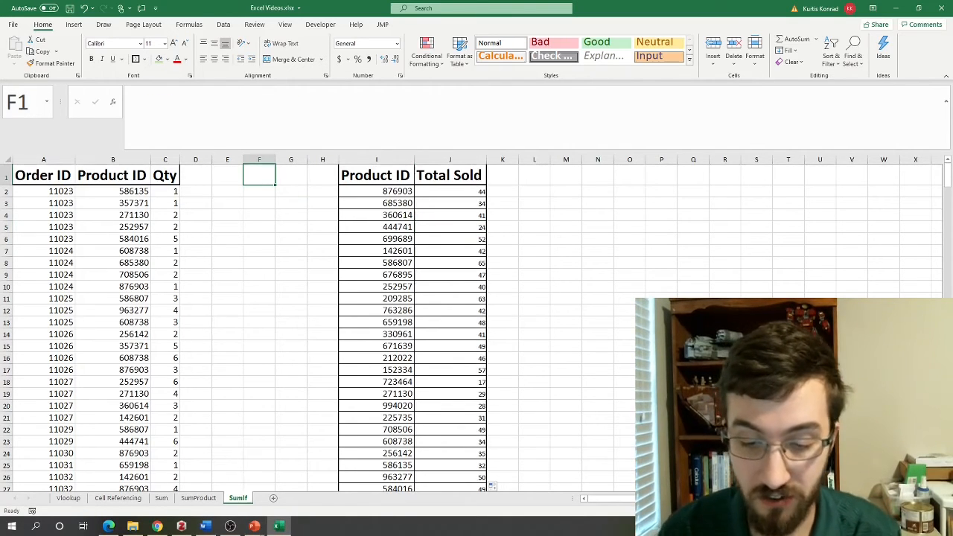
type("=sum")
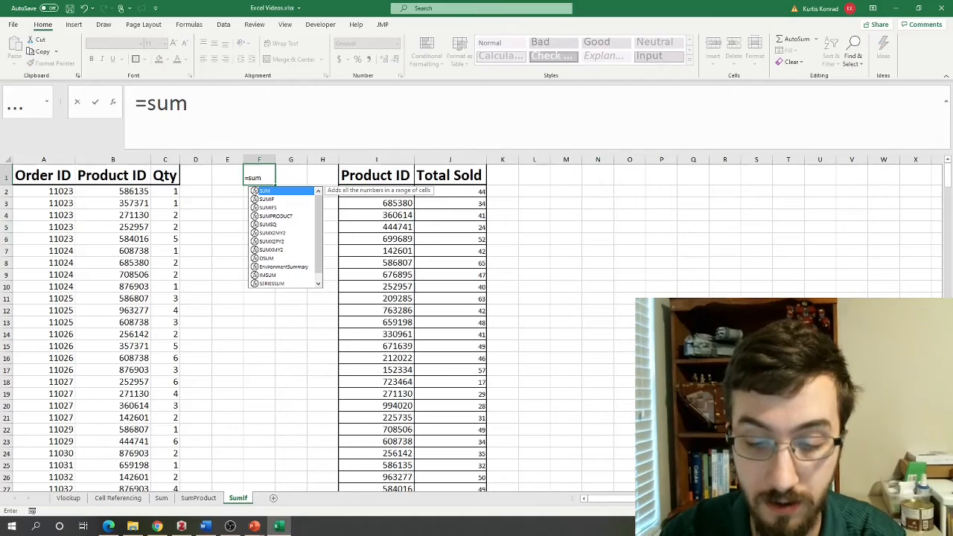
type("(")
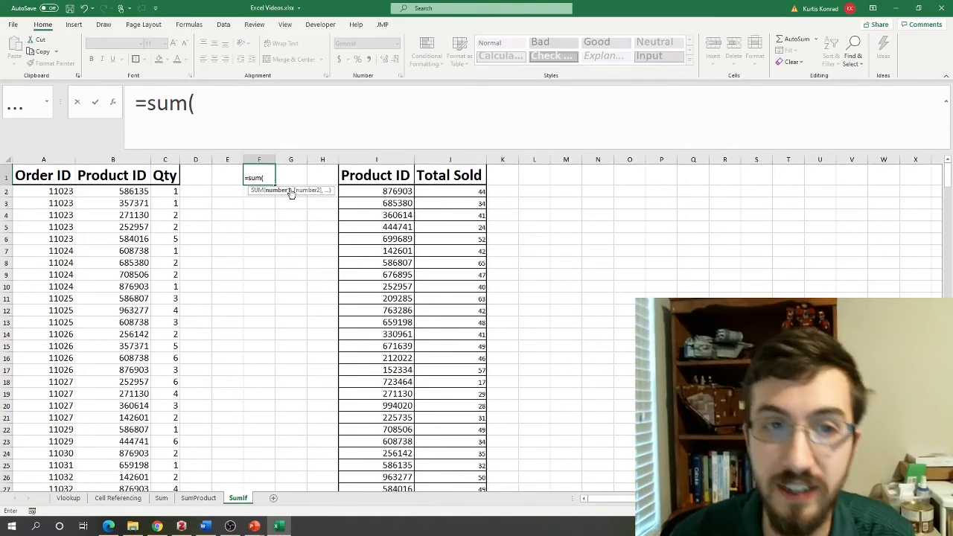
left_click(166, 161)
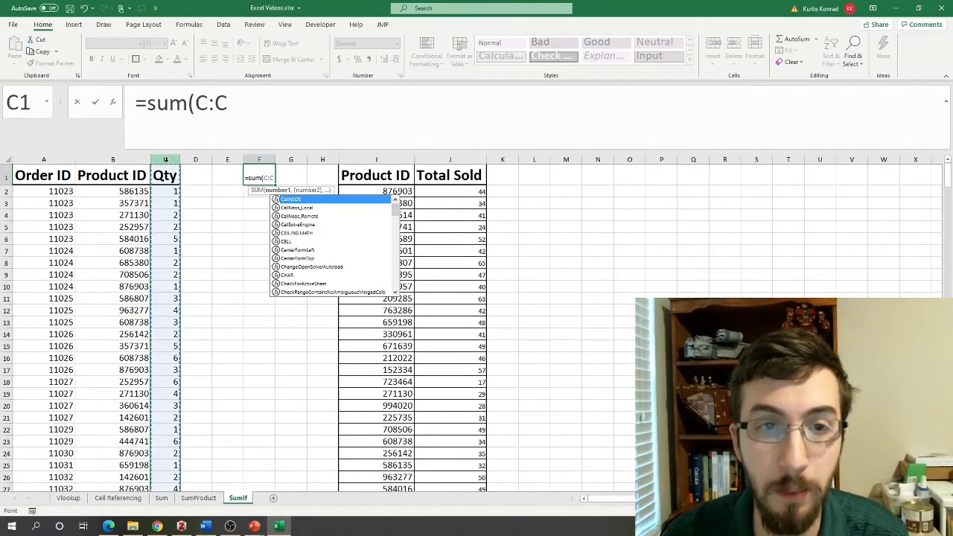
type(")")
key("Return")
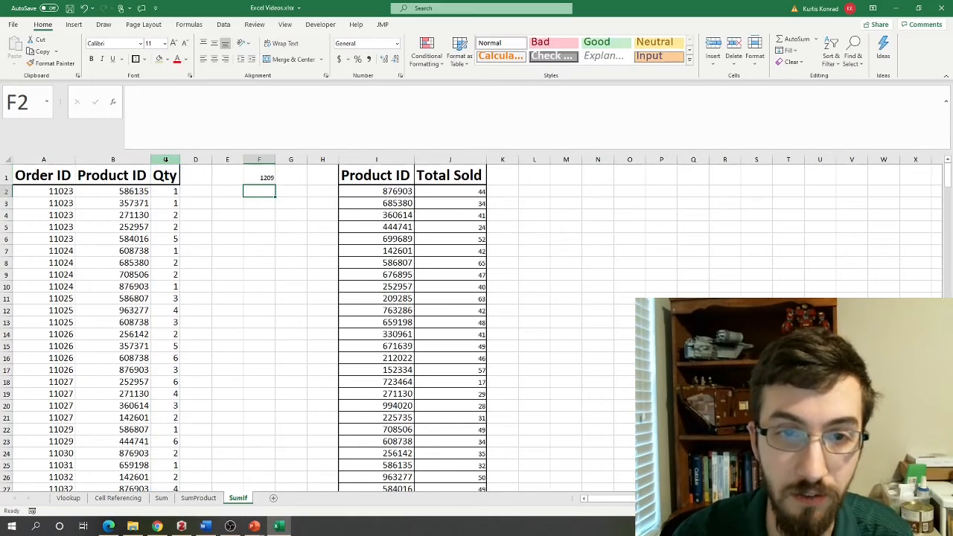
Step: Enter =SUM(J:J) in L1 to total the Total Sold column as a check against the order quantities
left_click(540, 175)
type("=sum(")
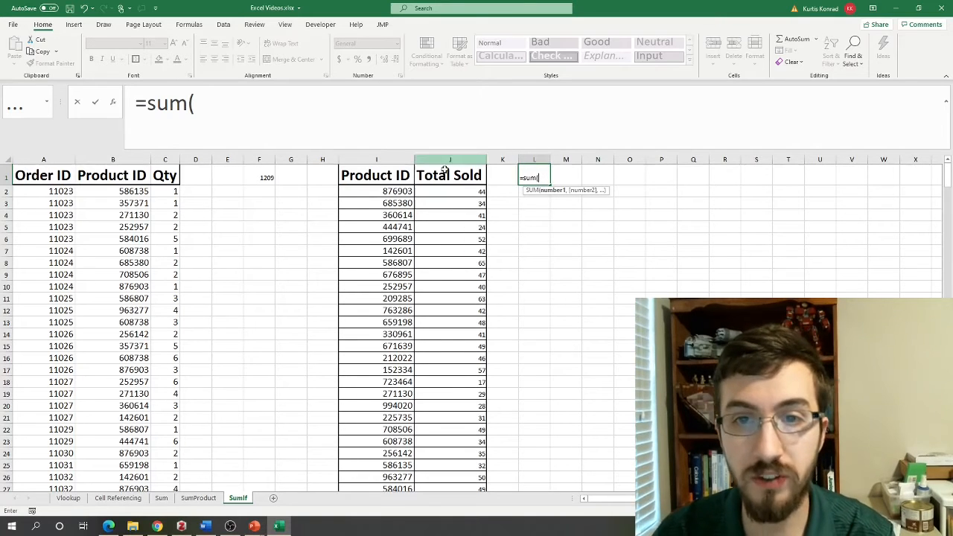
left_click(451, 159)
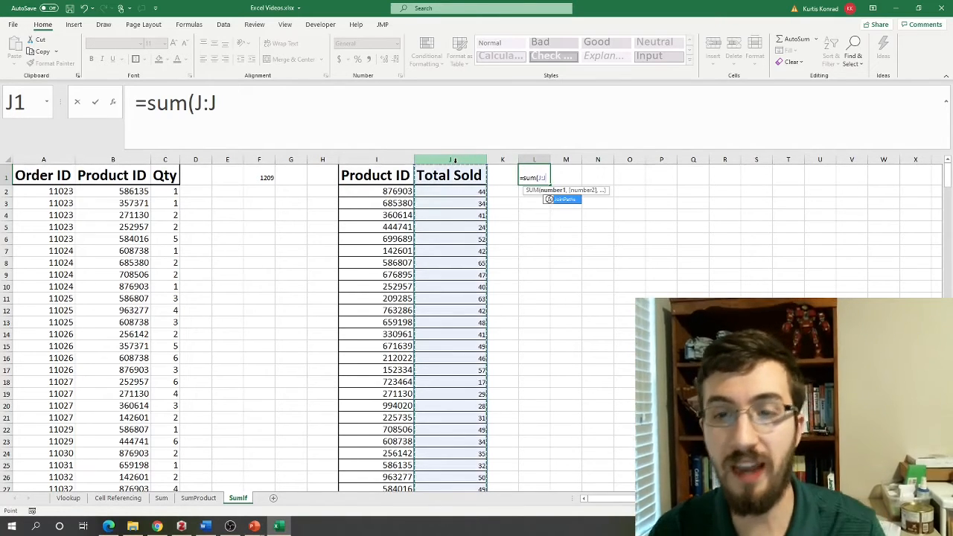
type(")")
key("Return")
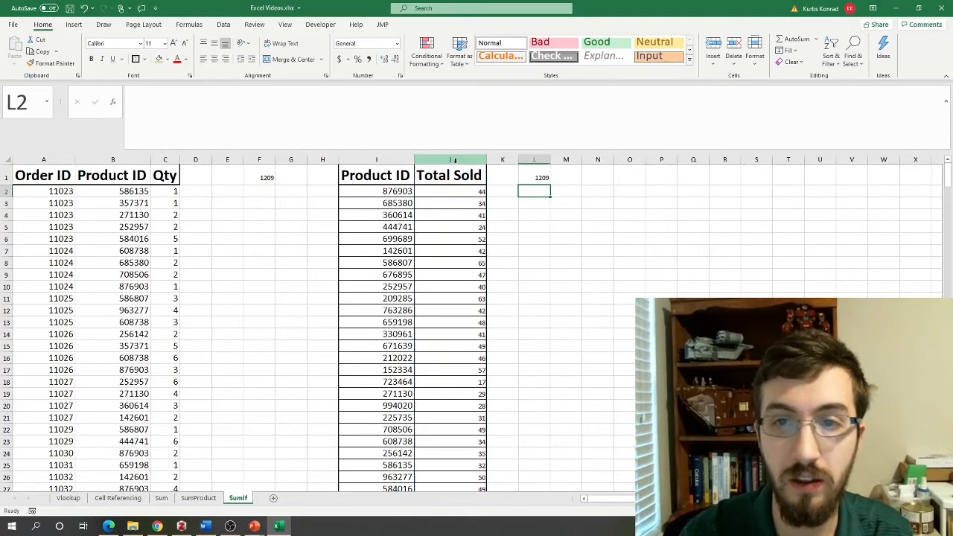
key("Up")
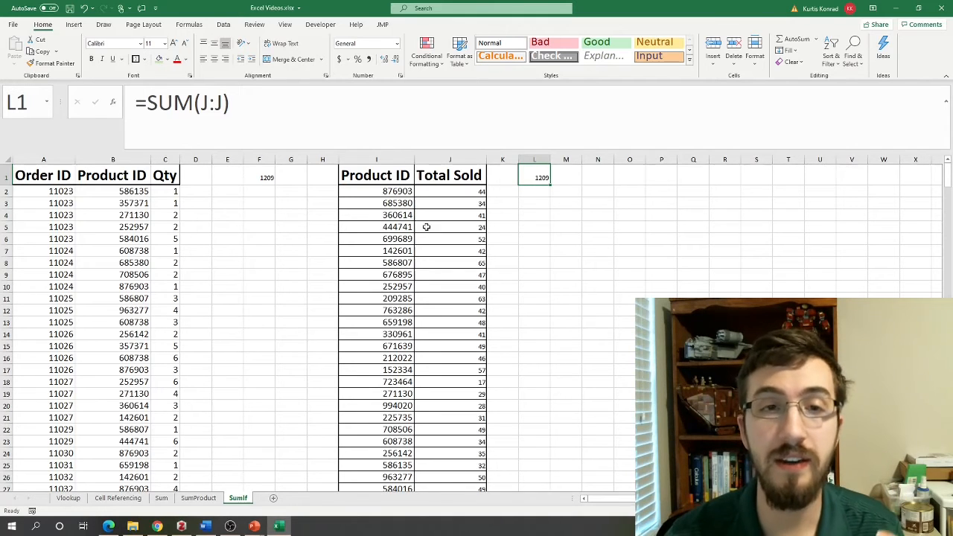
Step: Review the range references of the SUMIF formula in J2 and the Total Sold entry for product 586807
left_click(450, 192)
left_click(370, 97)
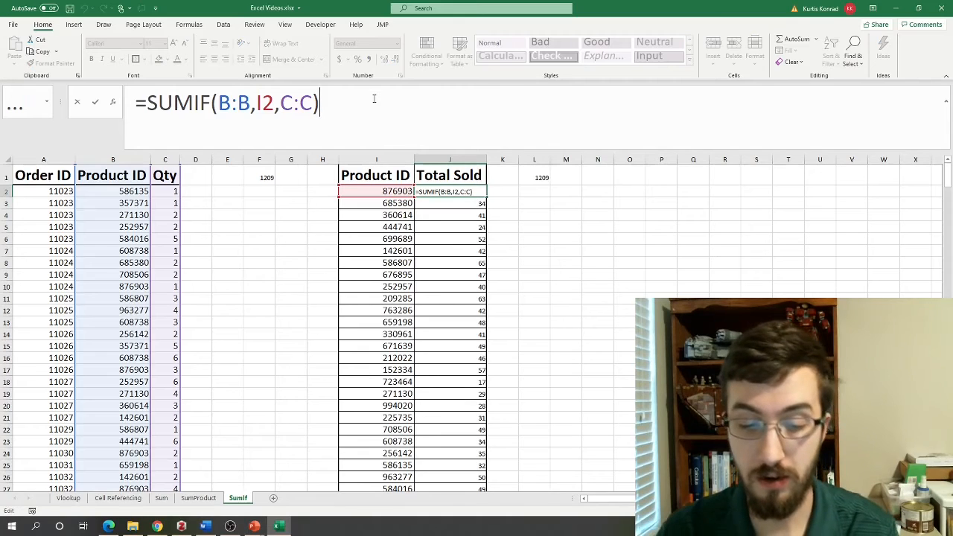
key("Escape")
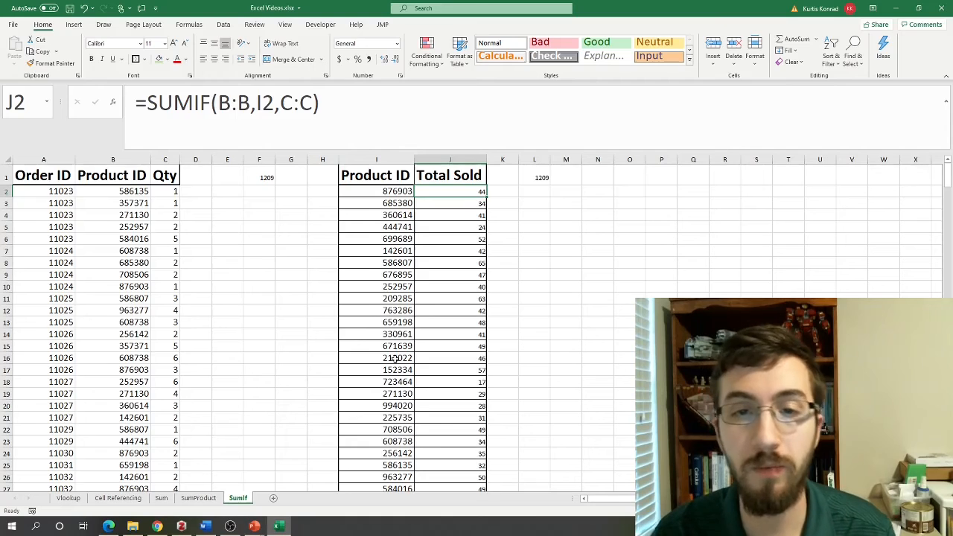
left_click_drag(389, 263, 439, 263)
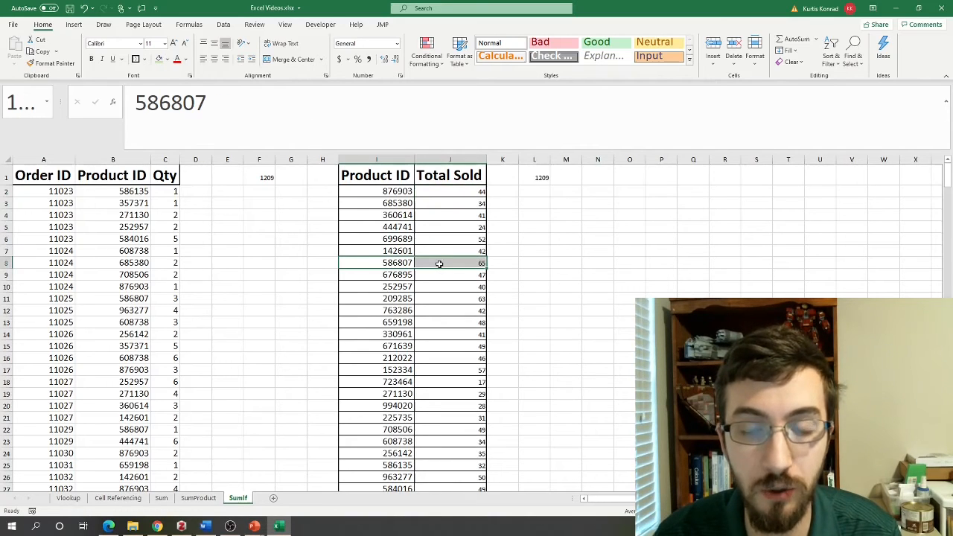
Step: Clear the entry for product 586807 in I8:J8 and compare the check sums in L1 and F1
key("Delete")
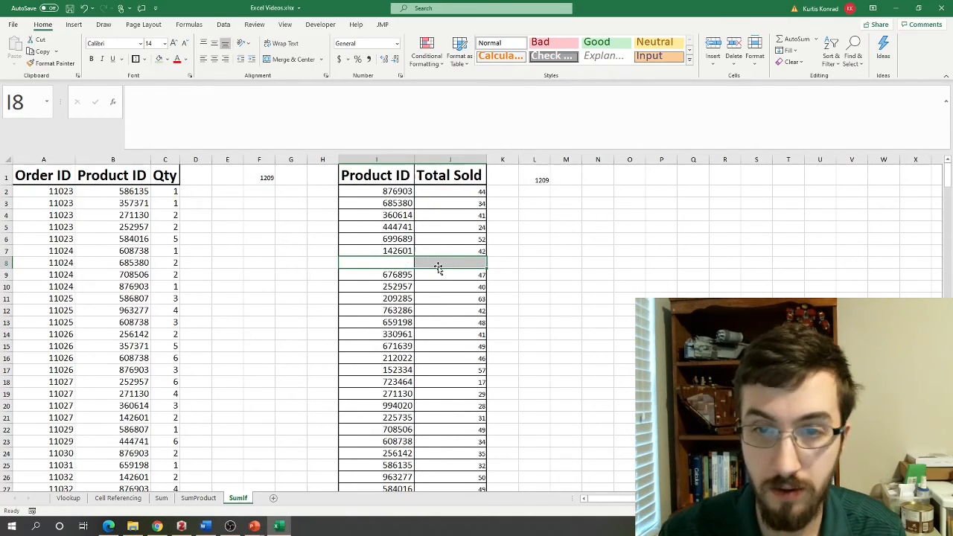
left_click(530, 177)
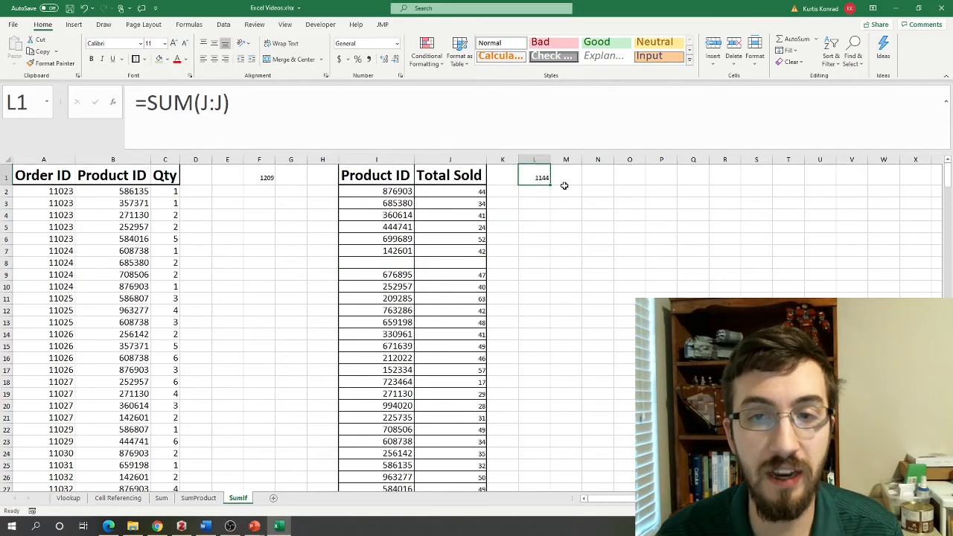
left_click(266, 177)
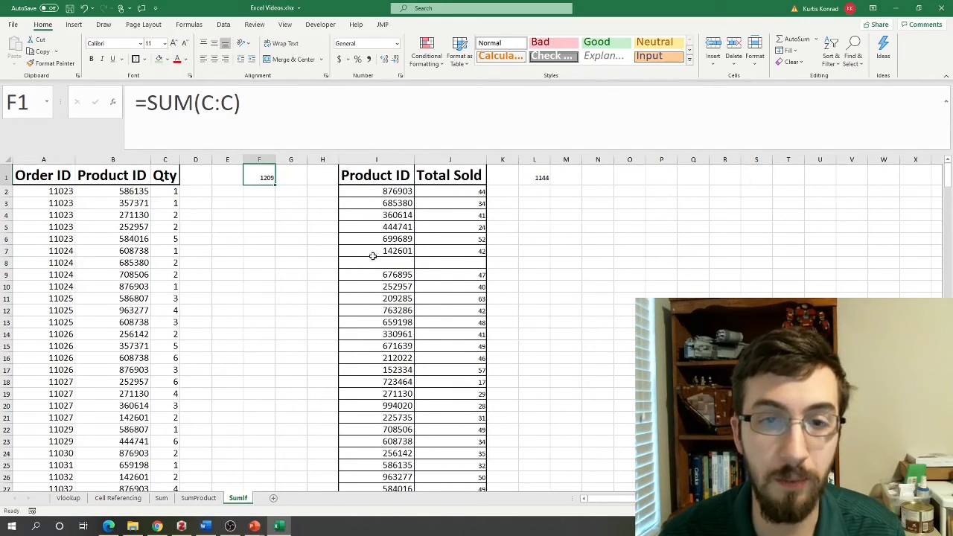
left_click_drag(394, 266, 467, 266)
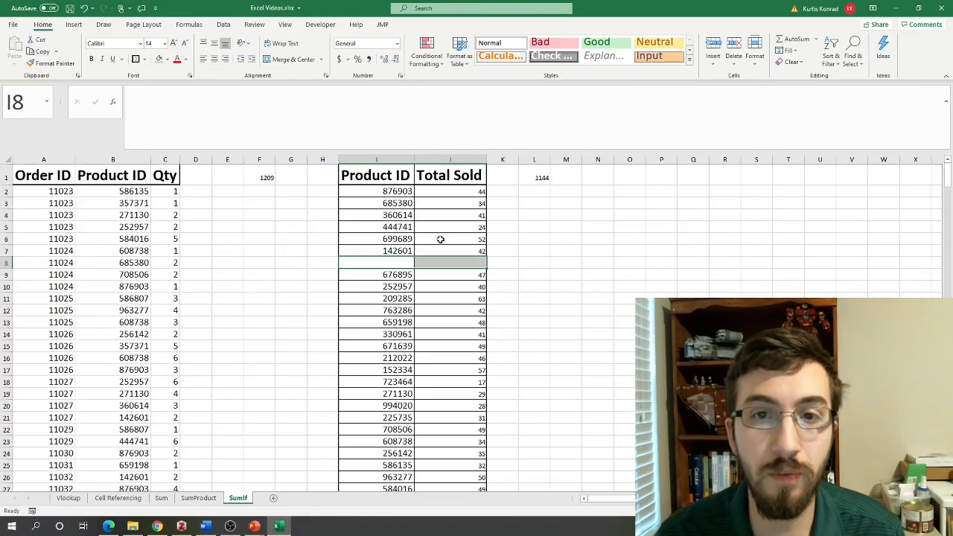
left_click(543, 177)
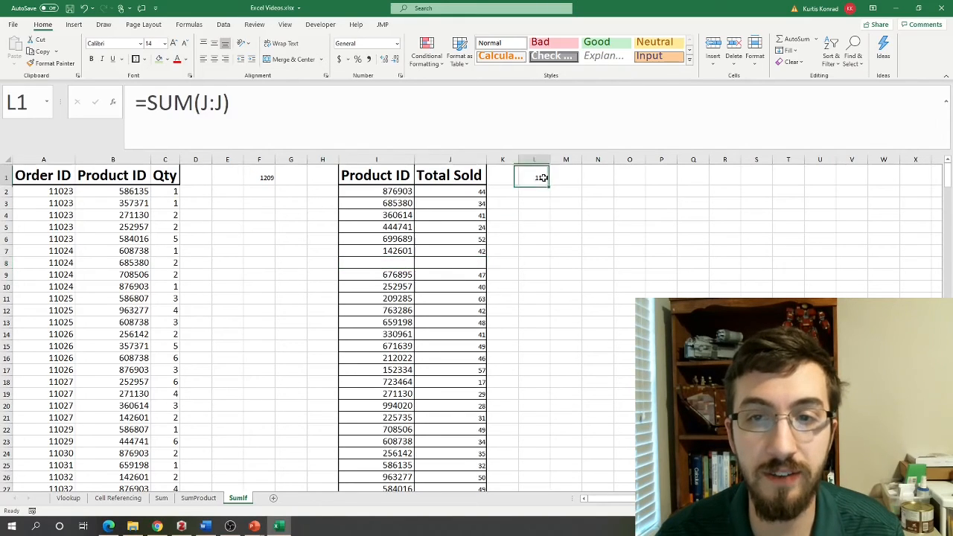
left_click(265, 176)
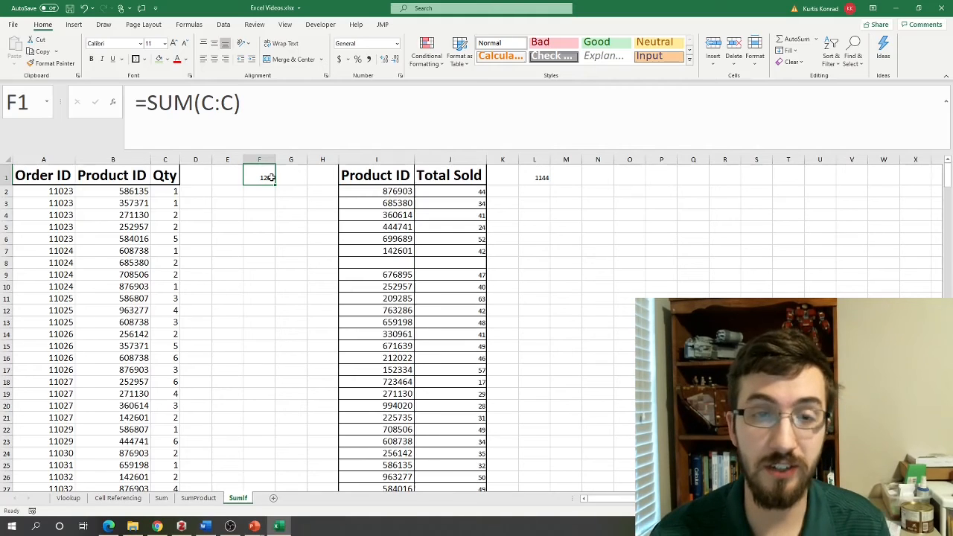
Step: Open the SUMIF formula in J2 to review its range, criteria and sum range references
left_click(437, 191)
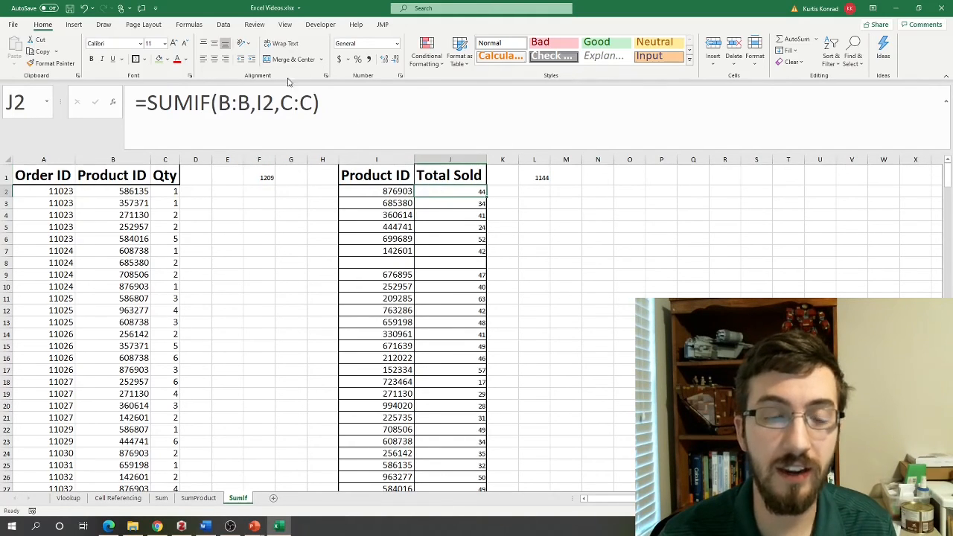
left_click(366, 106)
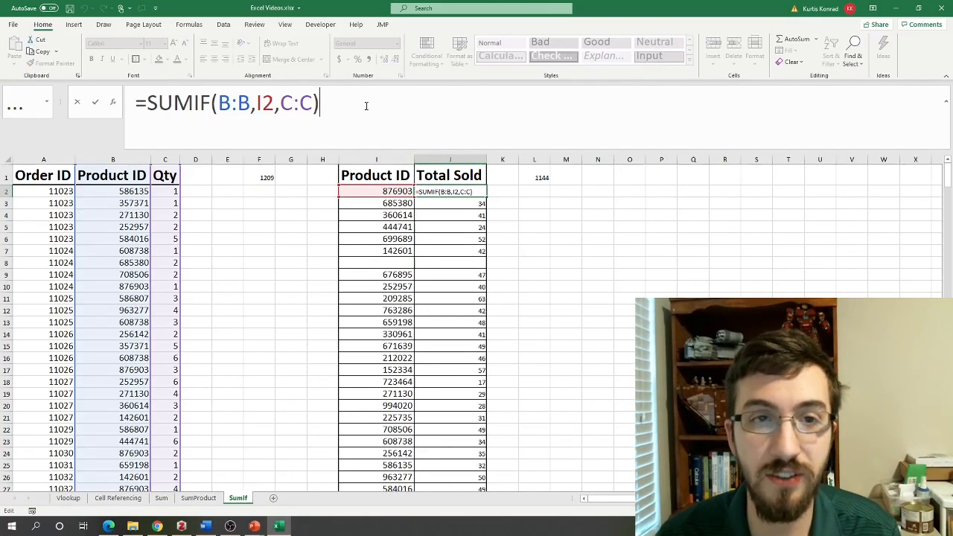